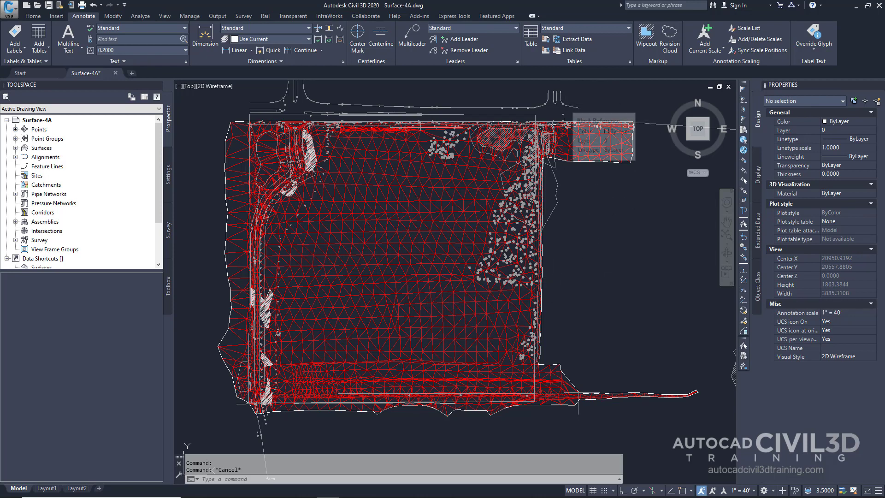
Clear the basemap selection and zoom in on the triangles along the surface's southern edge
left_click(565, 105)
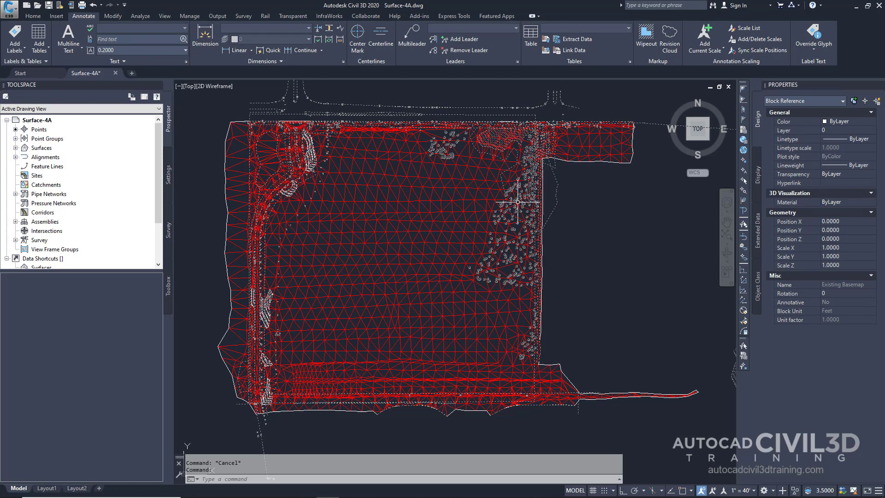
key("Escape")
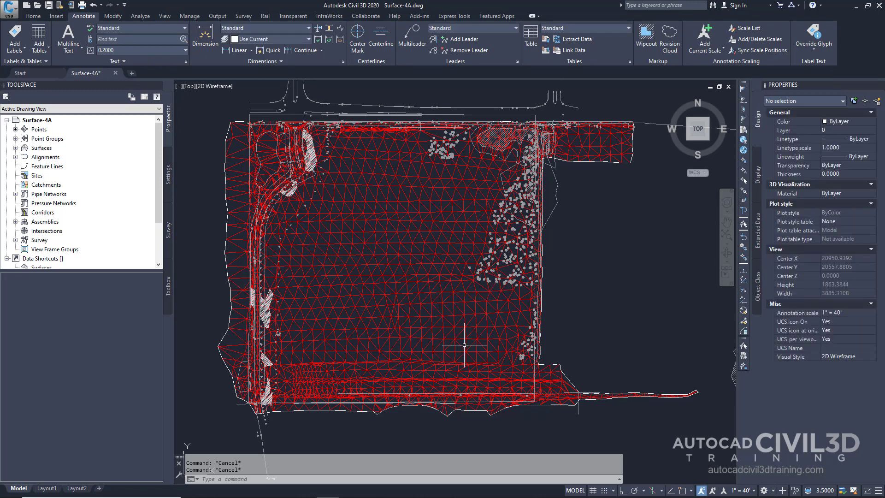
middle_click_drag(461, 346, 456, 288)
scroll(448, 328, "up", 4)
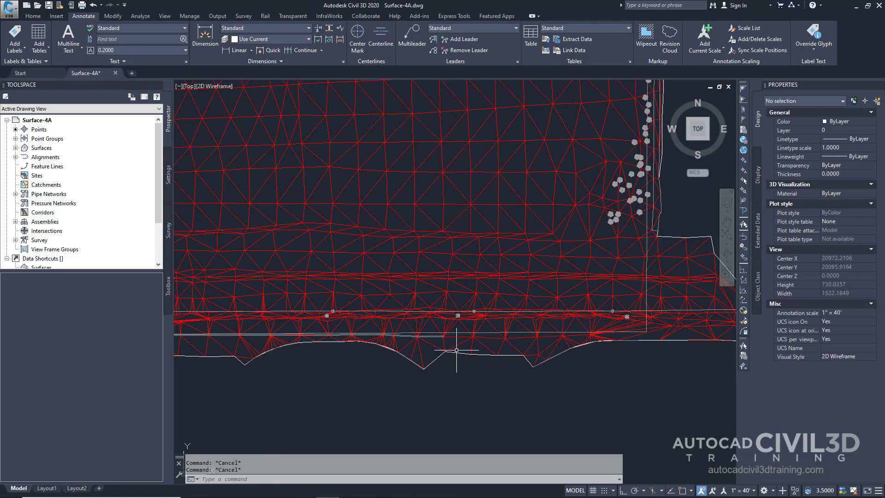
middle_click_drag(459, 345, 469, 340)
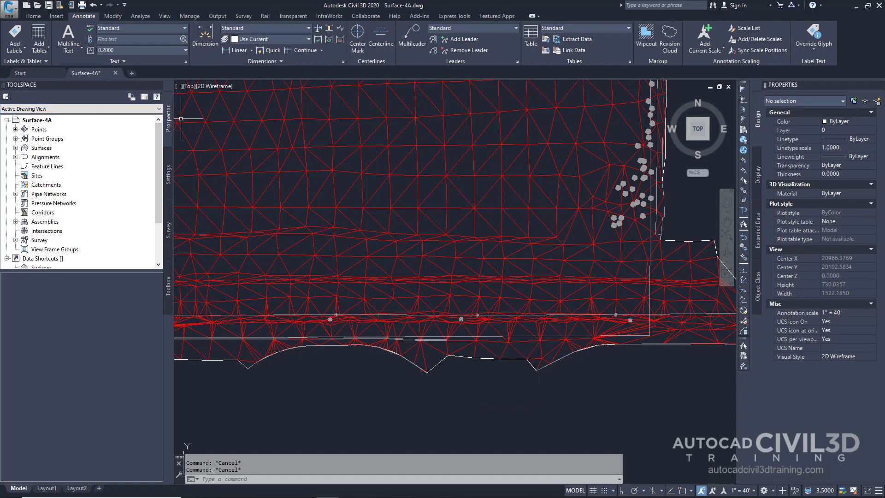
Start Swap Edge from the Edits item under Surfaces > XGND > Definition in Prospector
left_click(16, 147)
left_click(33, 184)
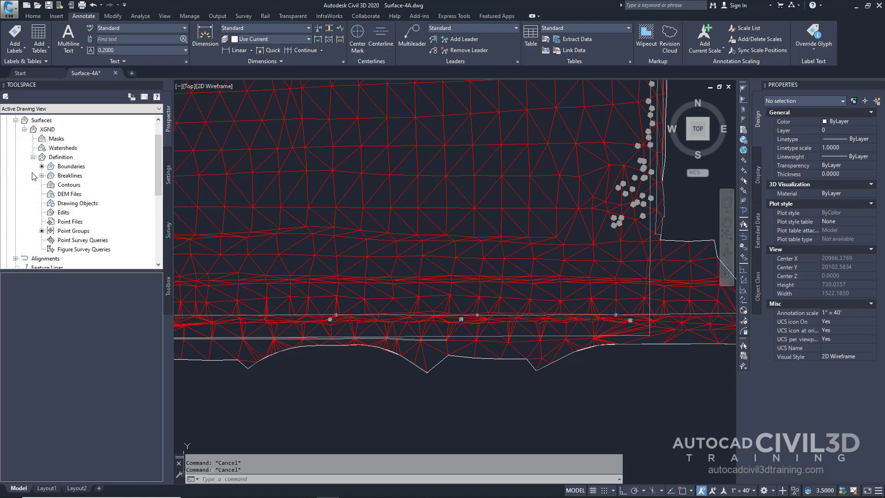
right_click(65, 215)
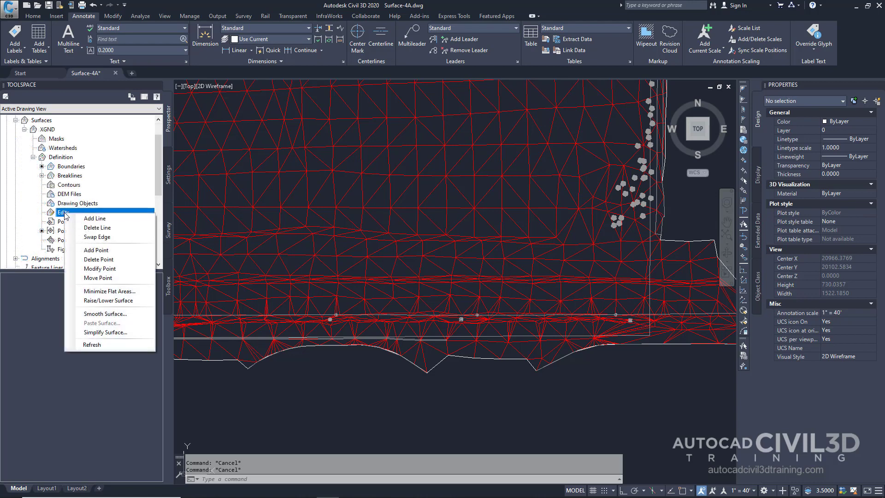
left_click(100, 238)
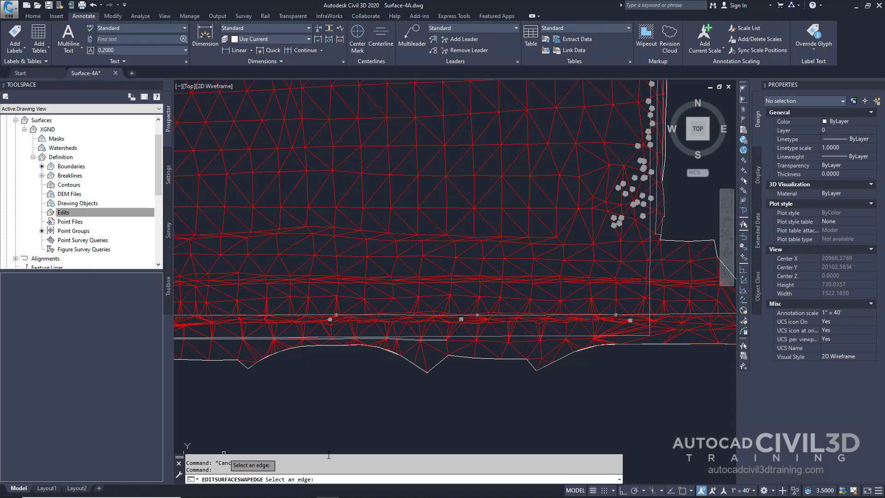
scroll(442, 214, "up", 5)
Swap two quads' triangle edges to their opposite diagonals
middle_click_drag(444, 225, 429, 264)
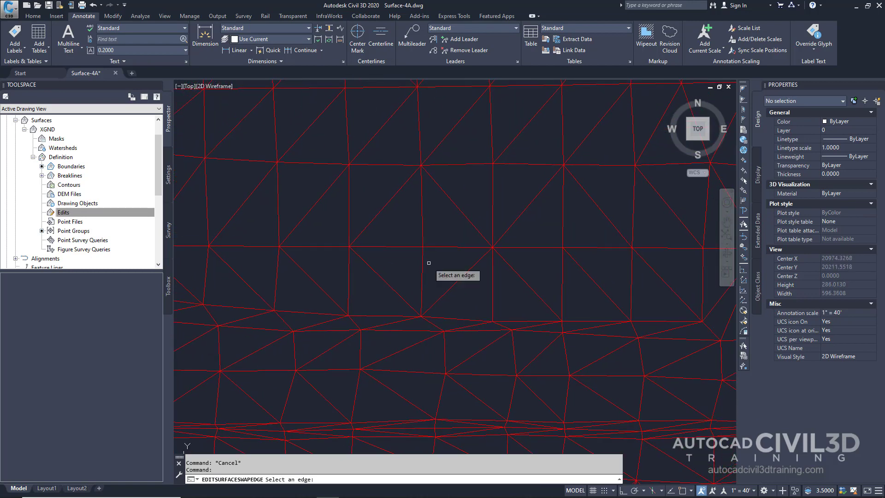
left_click(385, 282)
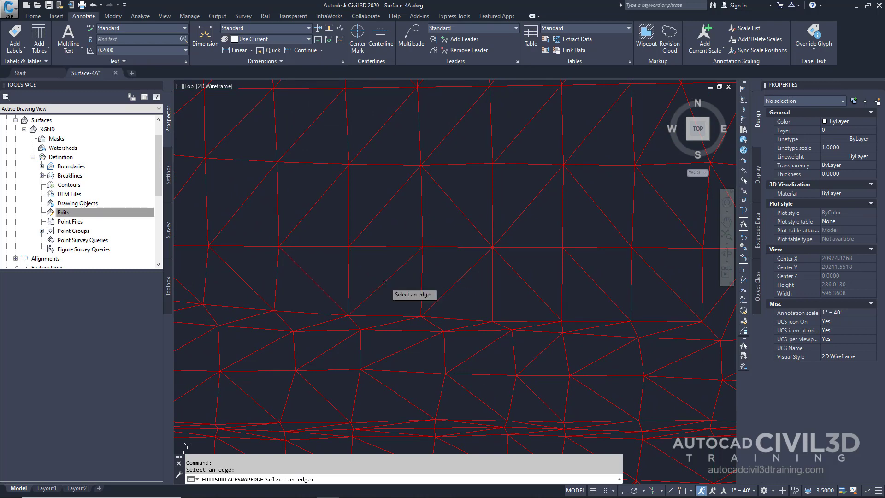
left_click(459, 278)
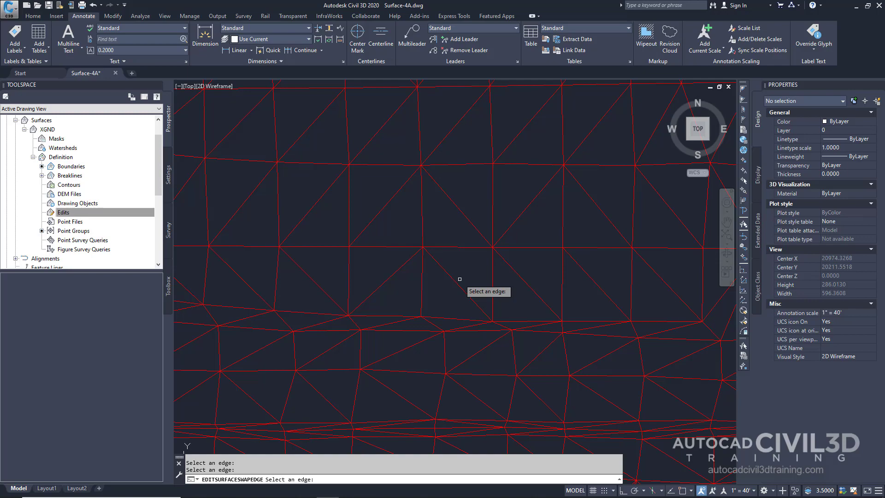
scroll(459, 279, "down", 2)
scroll(459, 283, "down", 3)
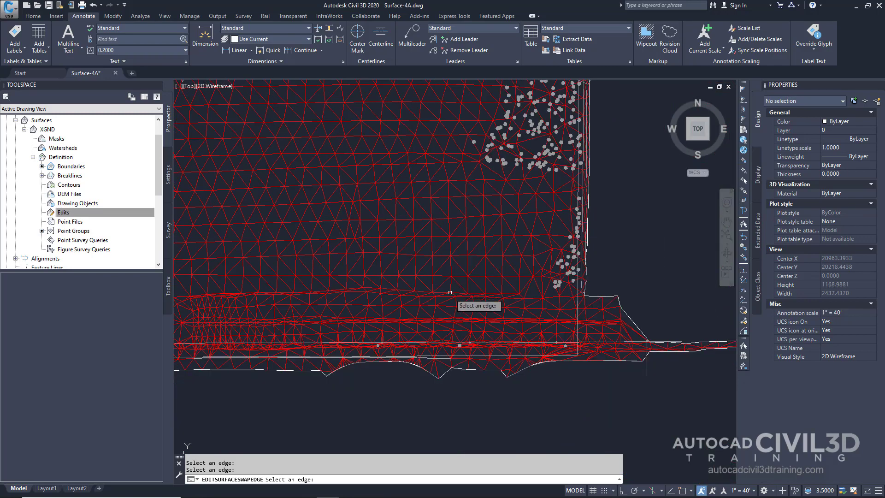
Swap more edges in the lower surface area and dismiss the cannot-be-swapped warning
middle_click_drag(450, 297, 476, 282)
scroll(484, 287, "up", 2)
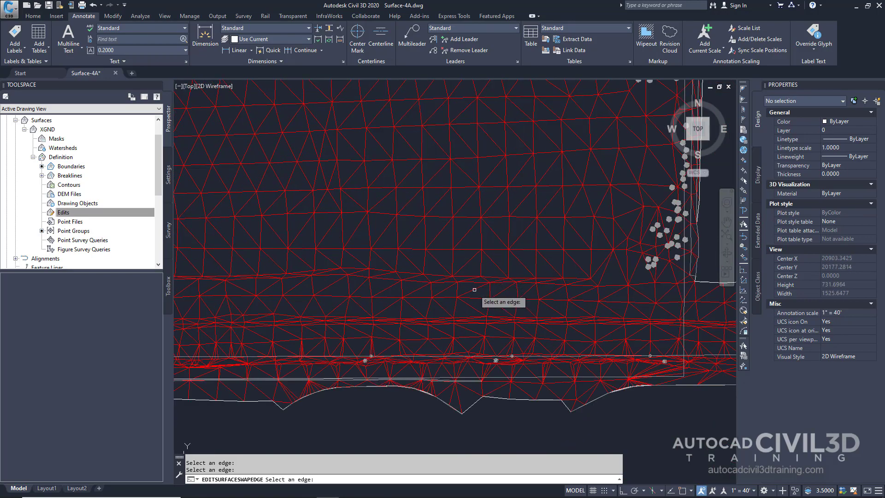
left_click(503, 287)
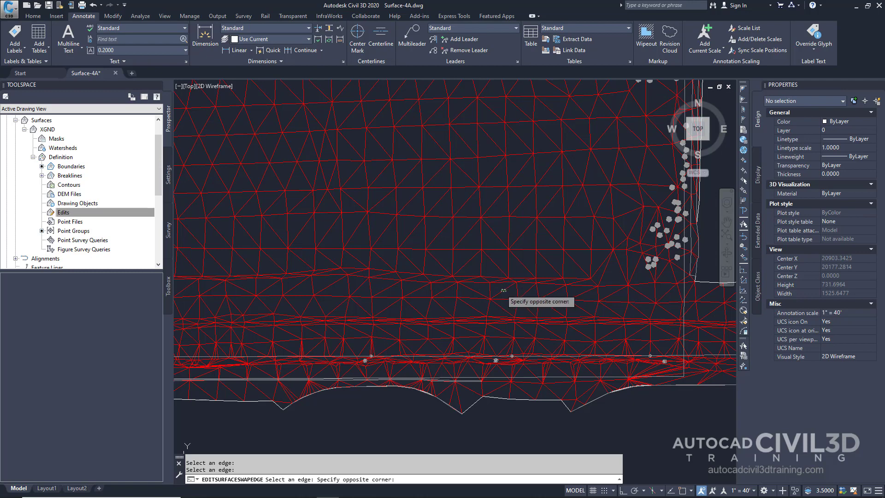
left_click(506, 283)
left_click(506, 283)
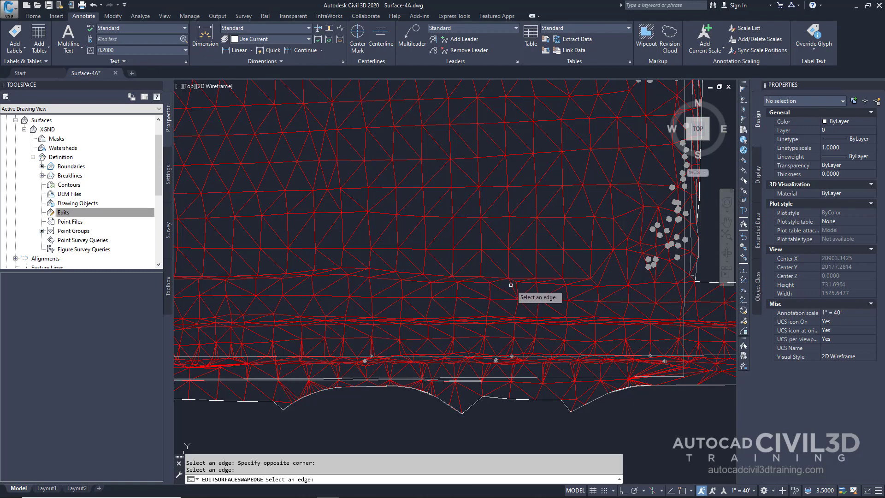
left_click(512, 285)
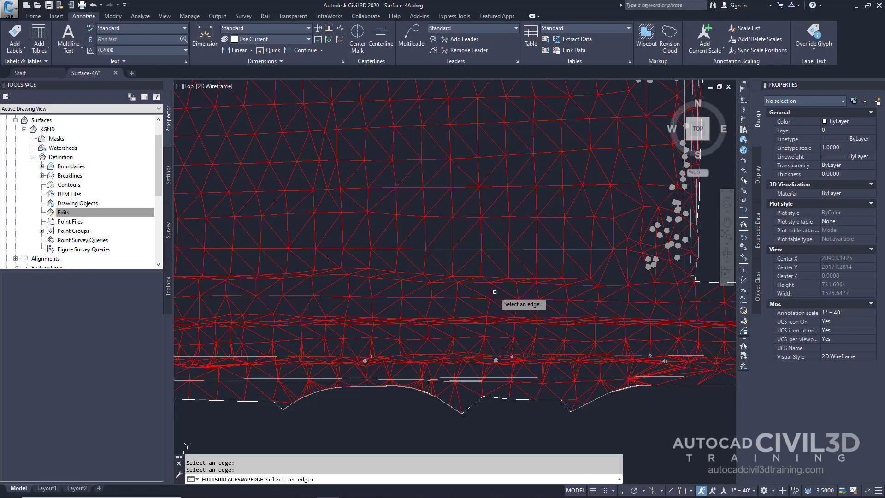
scroll(463, 311, "down", 2)
scroll(519, 309, "up", 2)
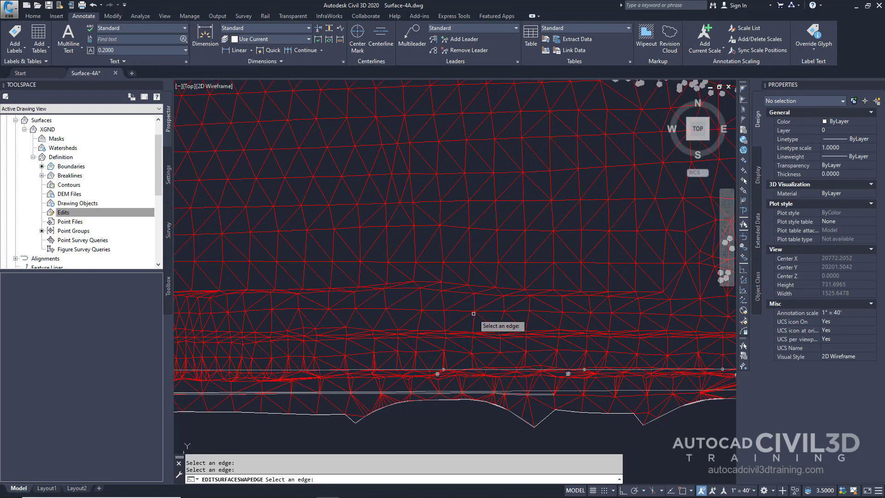
left_click(394, 282)
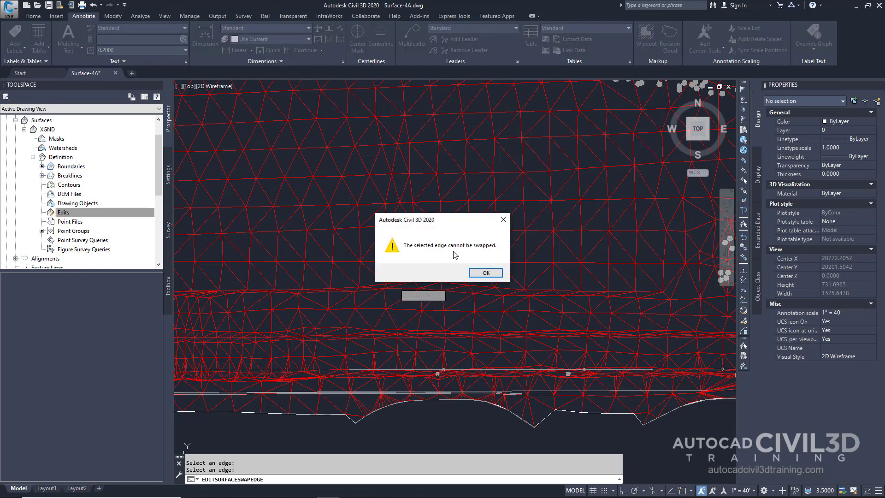
left_click(487, 273)
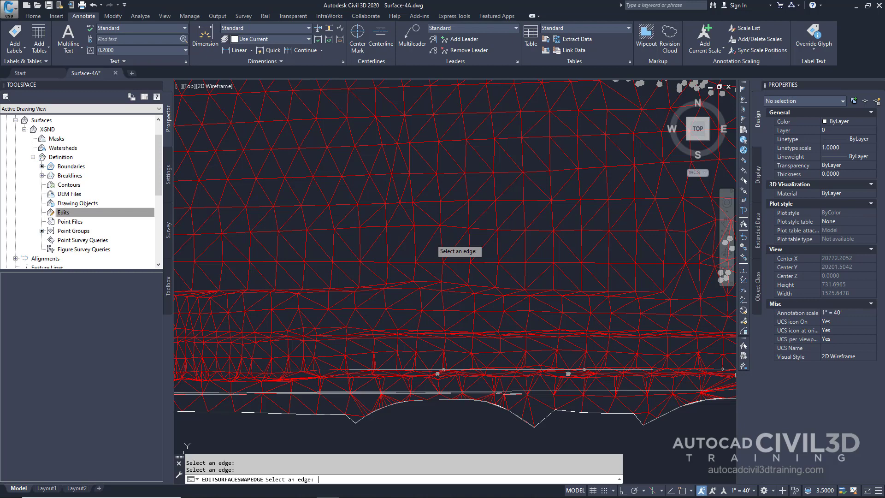
End the EDITSURFACESWAPEDGE command so XGND's Edits list shows the Swap Edge entries
key("Return")
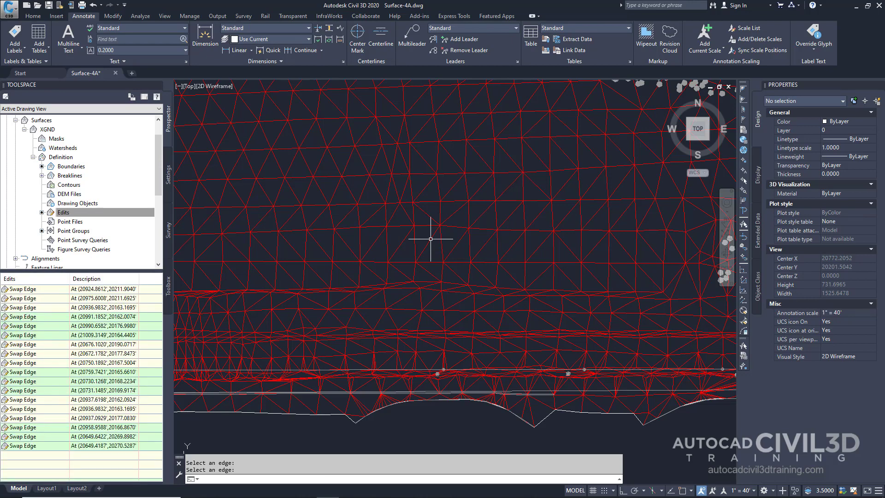